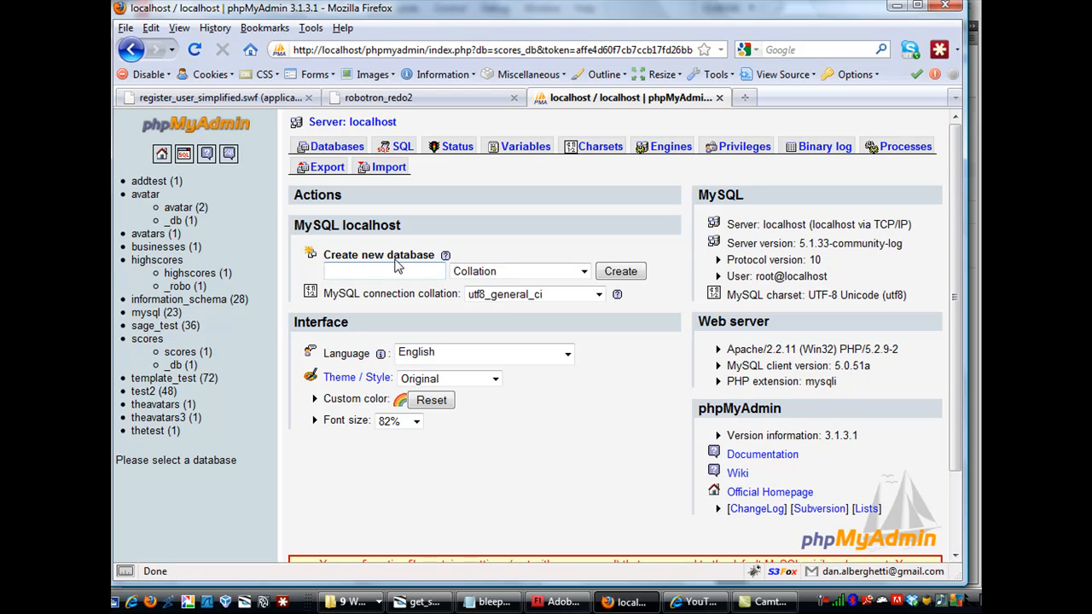
Create a new database named example
{"action": "left_click", "coordinate": [356, 269]}
{"action": "type", "text": "example"}
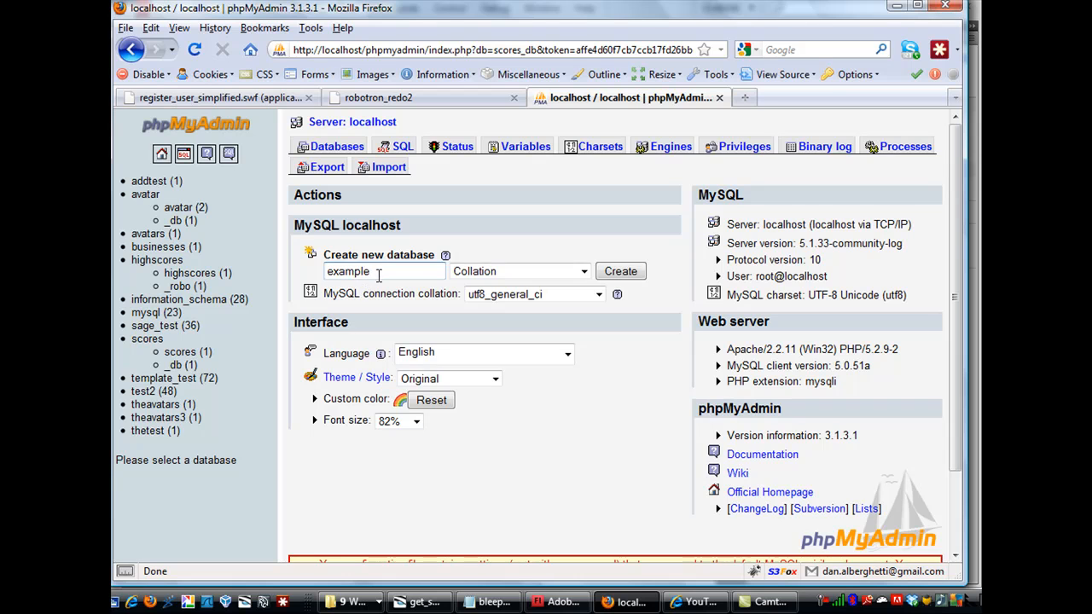
{"action": "left_click", "coordinate": [634, 273]}
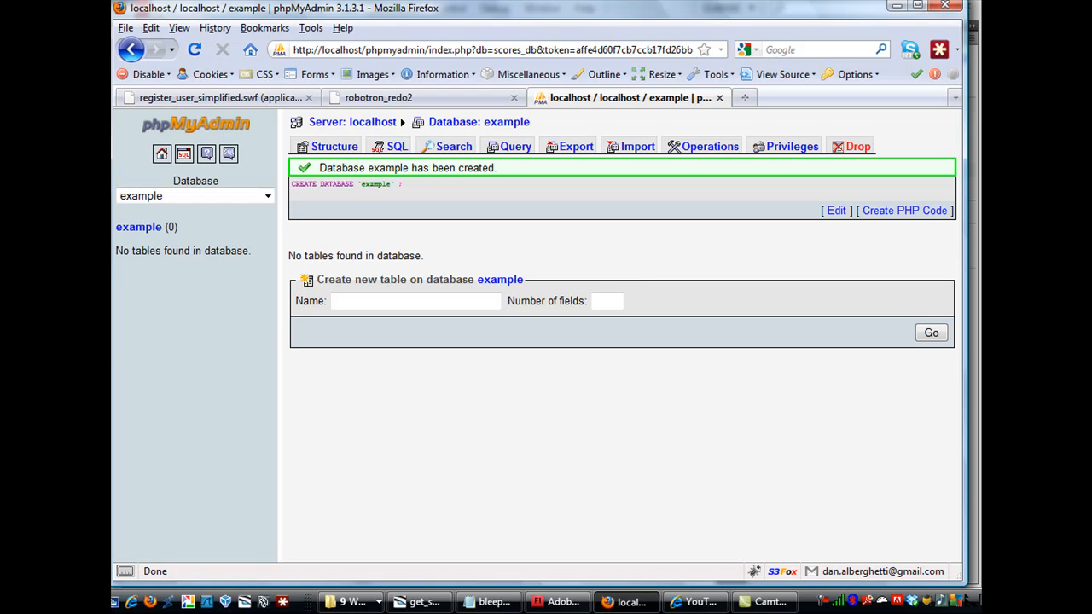
Create a table named users with 3 fields in the example database
{"action": "left_click", "coordinate": [342, 301]}
{"action": "type", "text": "users"}
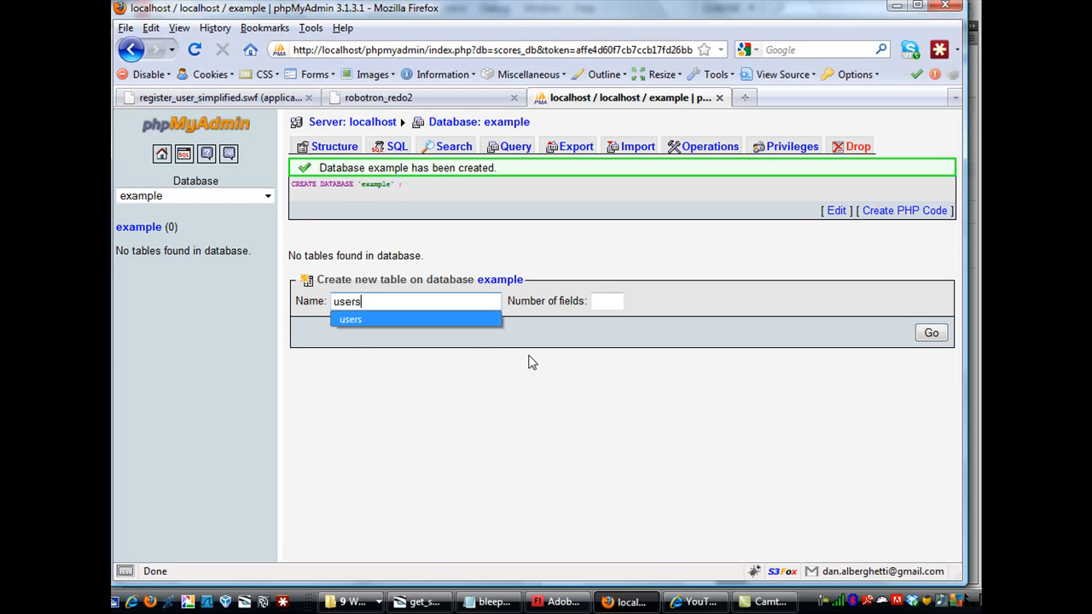
{"action": "left_click", "coordinate": [605, 300]}
{"action": "type", "text": "3"}
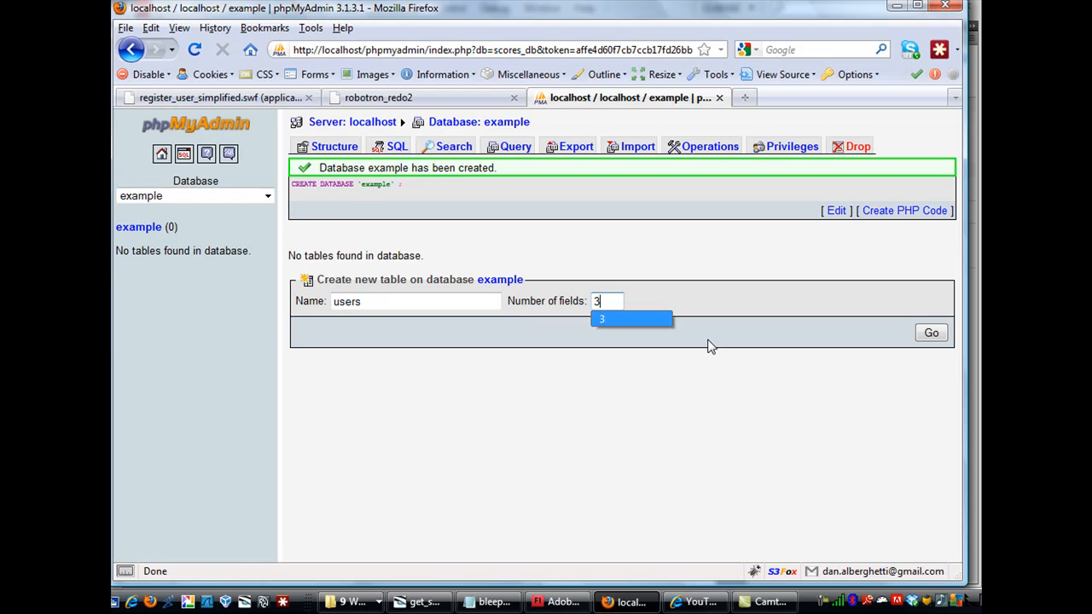
{"action": "left_click", "coordinate": [932, 333]}
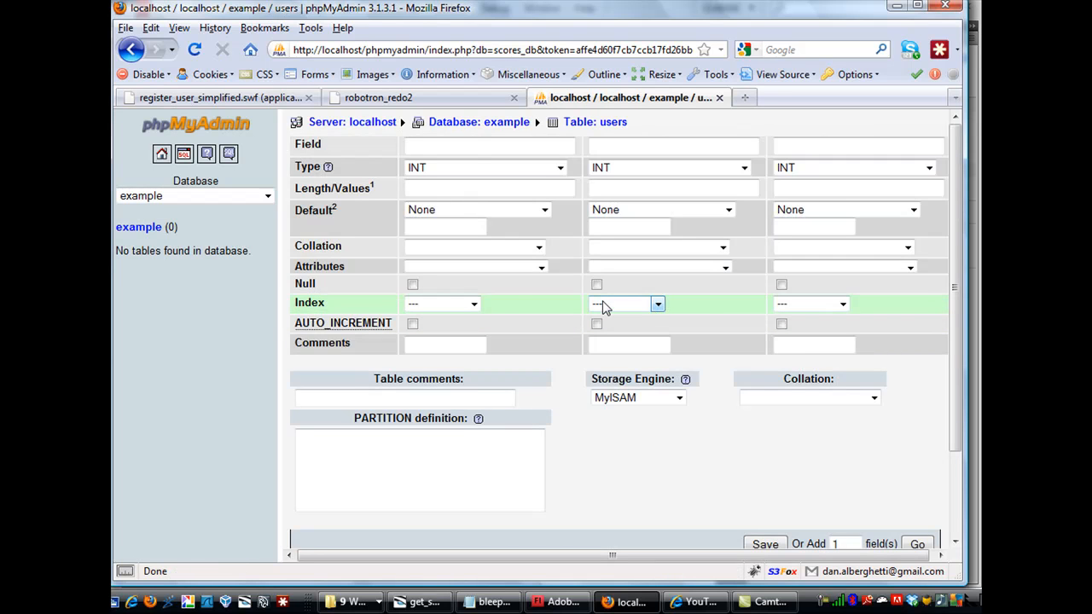
Name the three fields of the users table id, name and score
{"action": "left_click", "coordinate": [478, 145]}
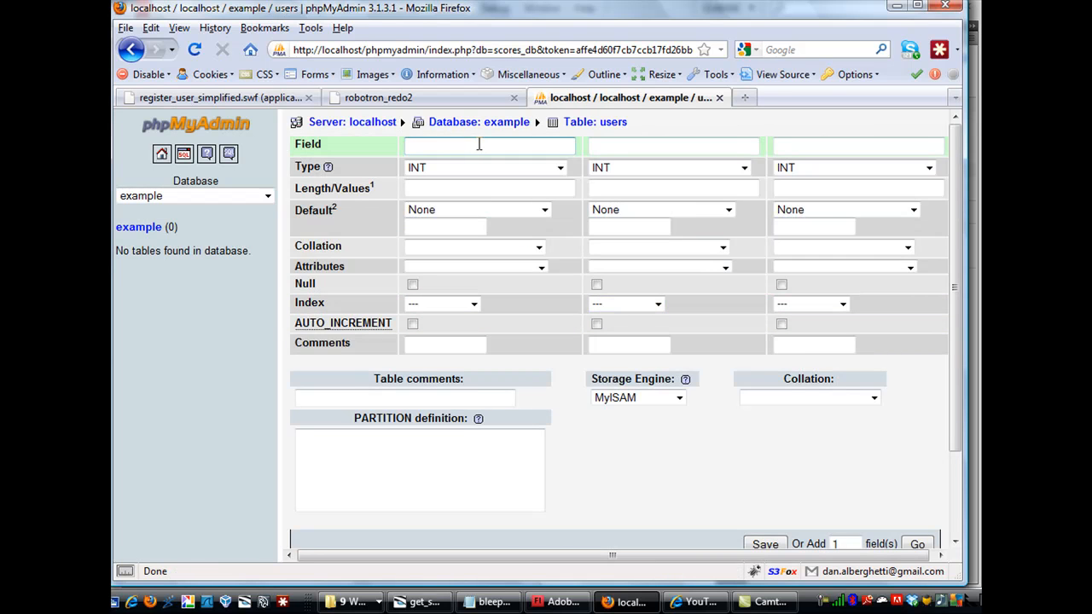
{"action": "type", "text": "id"}
{"action": "left_click", "coordinate": [702, 146]}
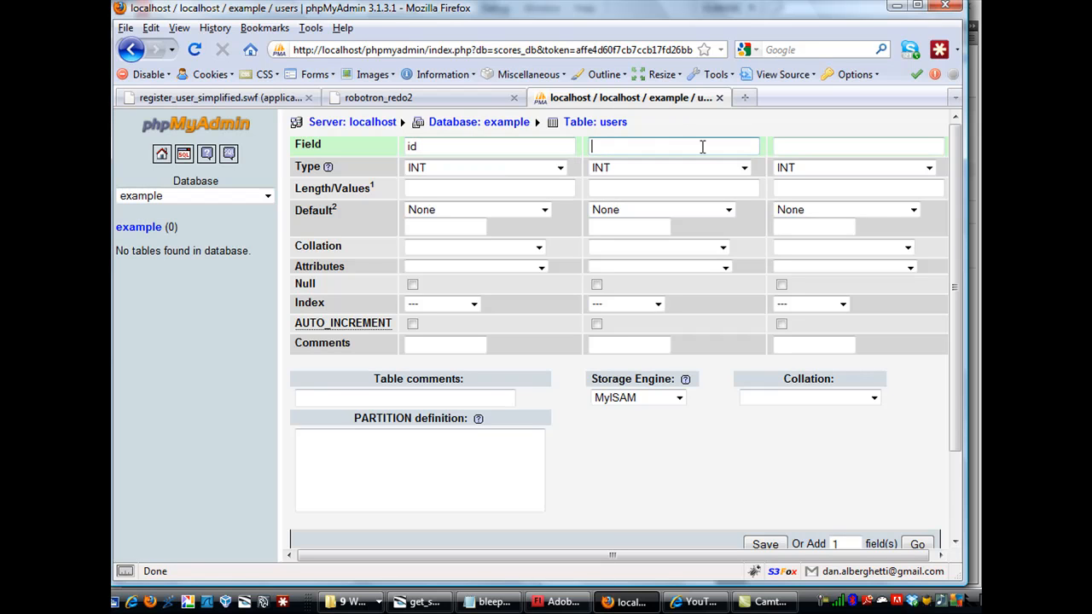
{"action": "type", "text": "name"}
{"action": "left_click", "coordinate": [836, 147]}
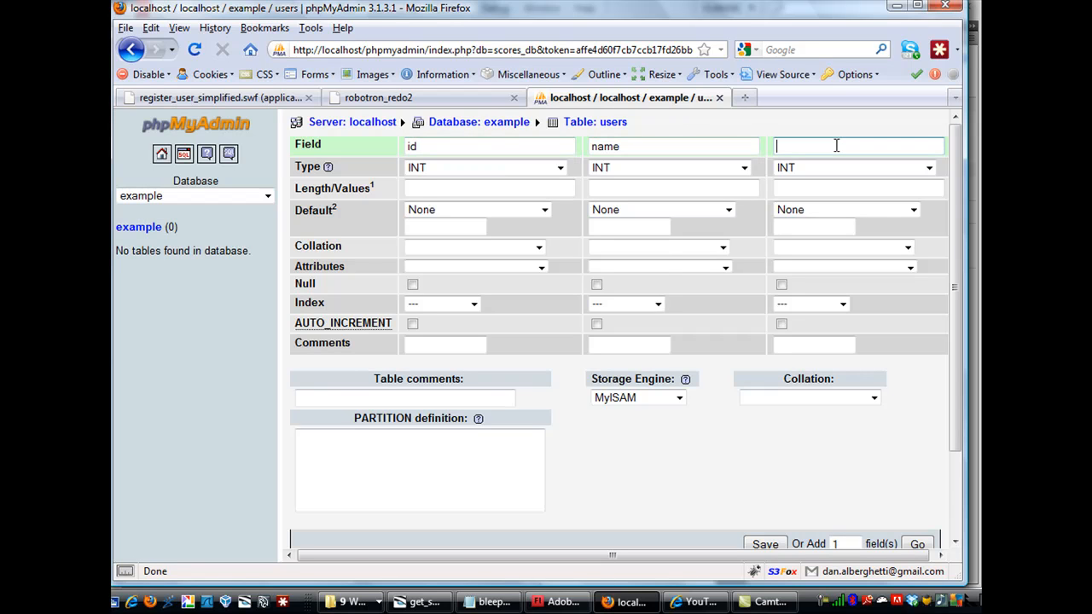
{"action": "type", "text": "score"}
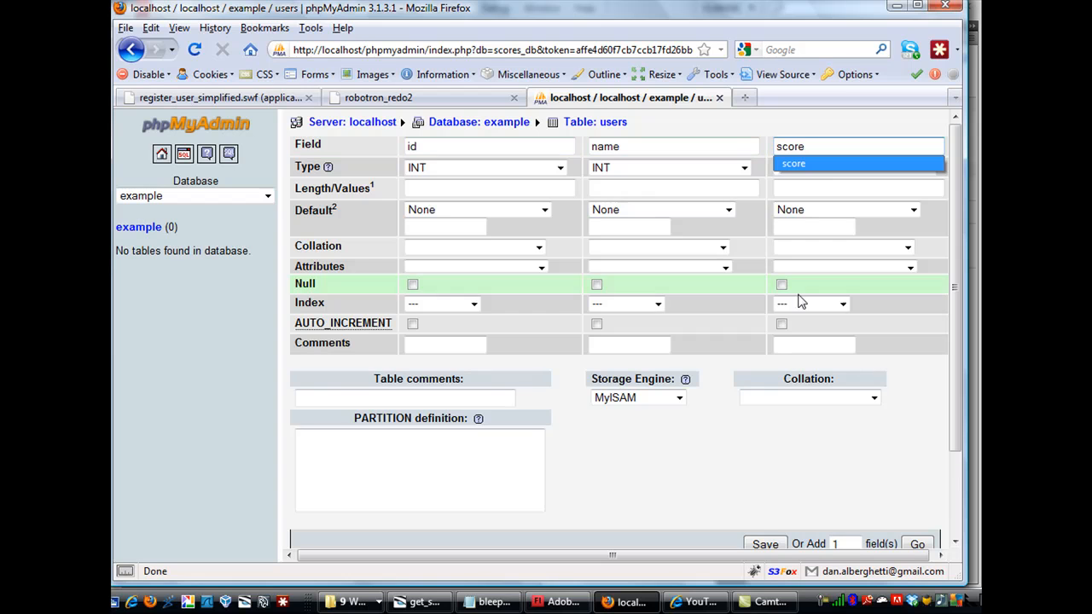
Keep INT as the type of the id field and set its length to 5
{"action": "left_click", "coordinate": [470, 174]}
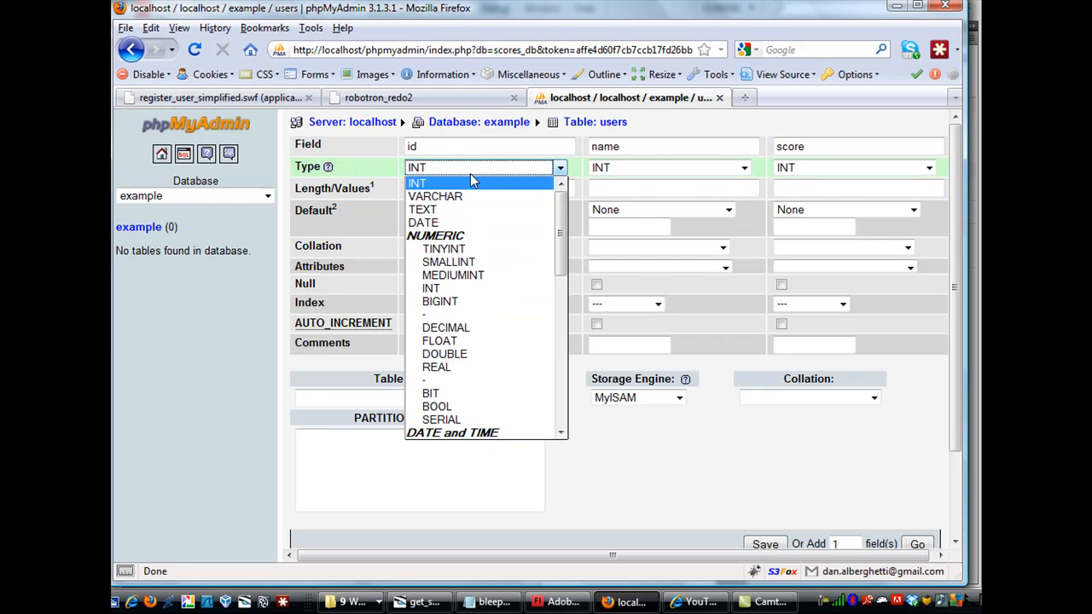
{"action": "left_click", "coordinate": [474, 170]}
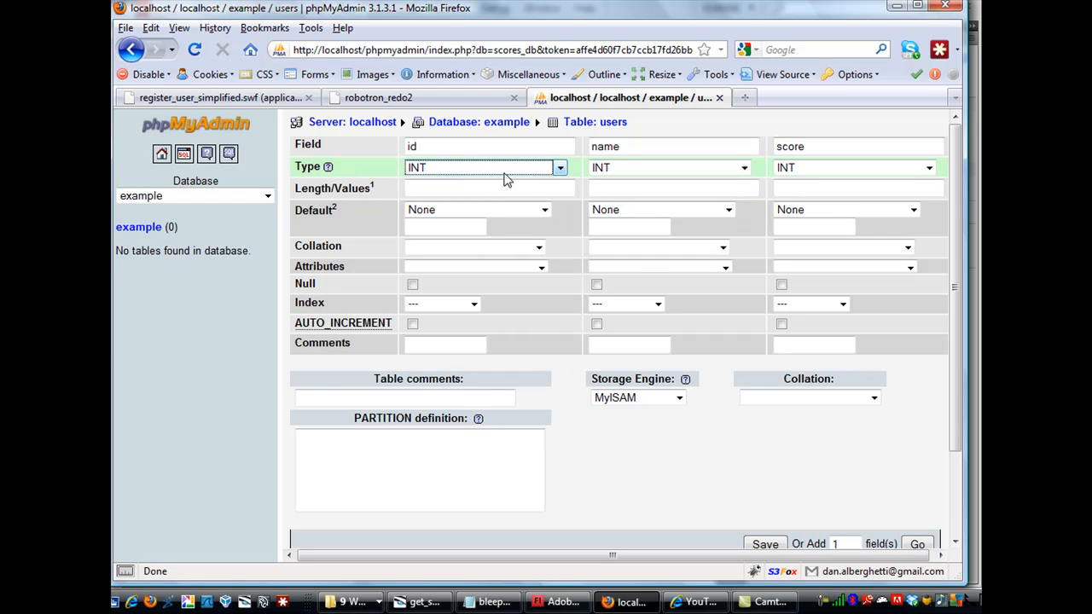
{"action": "left_click", "coordinate": [459, 186]}
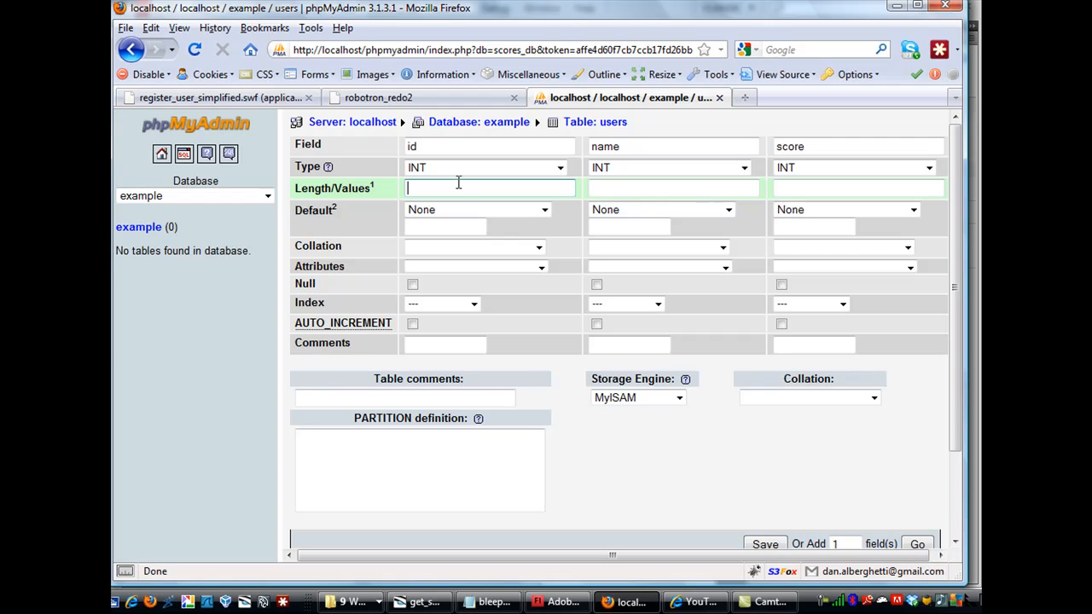
{"action": "type", "text": "5"}
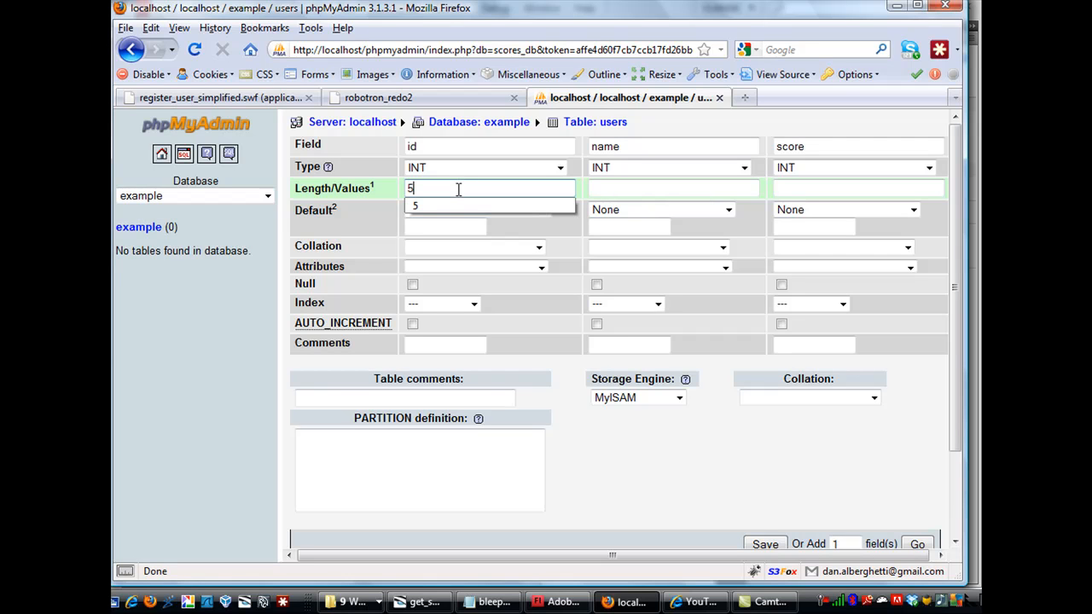
{"action": "left_click", "coordinate": [535, 261]}
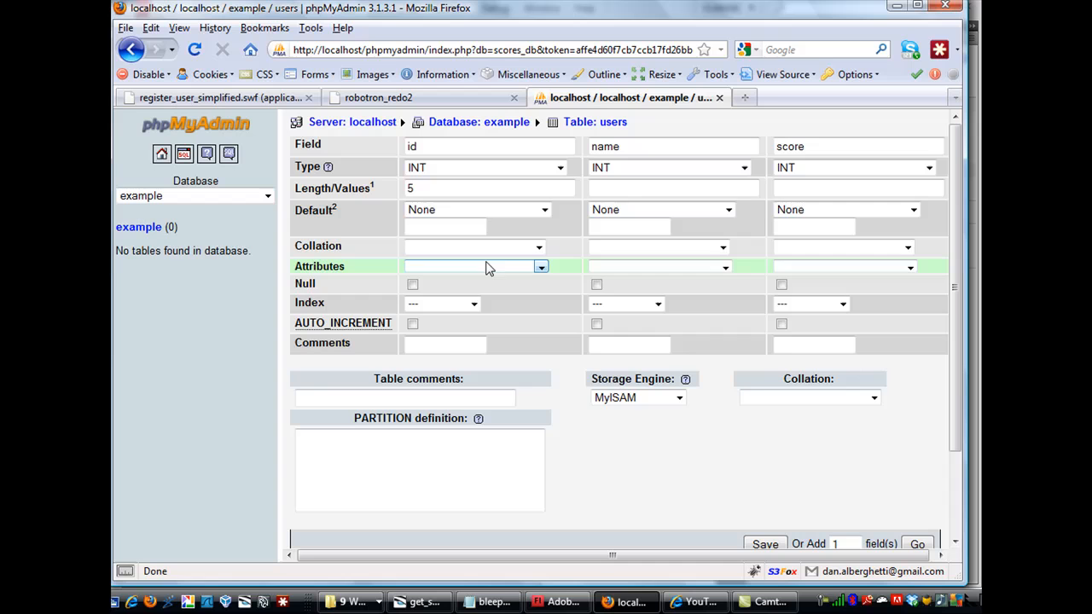
Set the id field's index to UNIQUE and enable AUTO_INCREMENT for it
{"action": "left_click", "coordinate": [474, 307]}
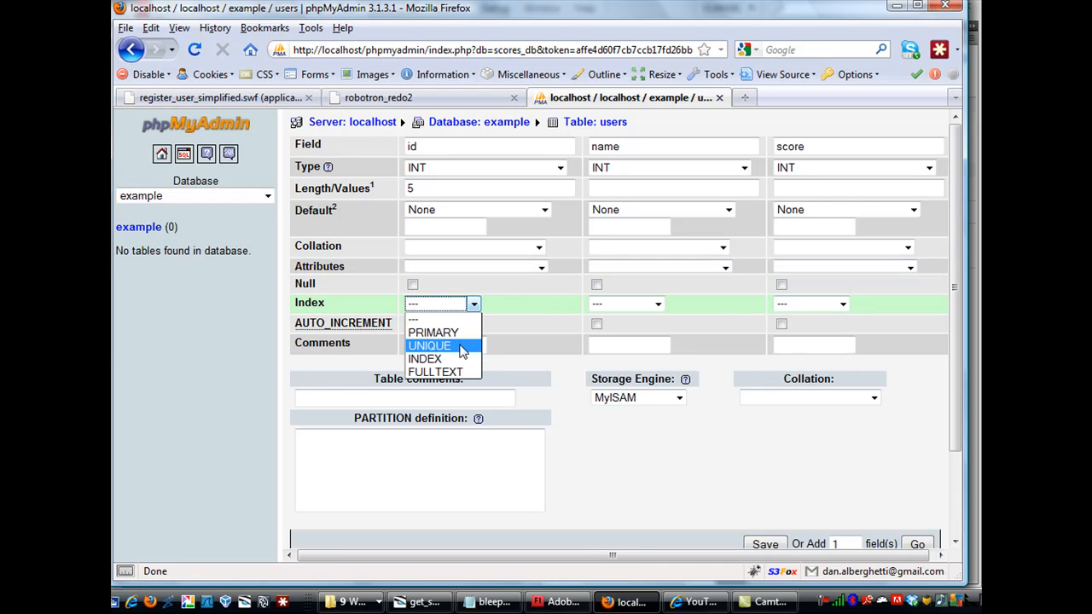
{"action": "left_click", "coordinate": [436, 332]}
{"action": "left_click", "coordinate": [471, 305]}
{"action": "left_click", "coordinate": [457, 345]}
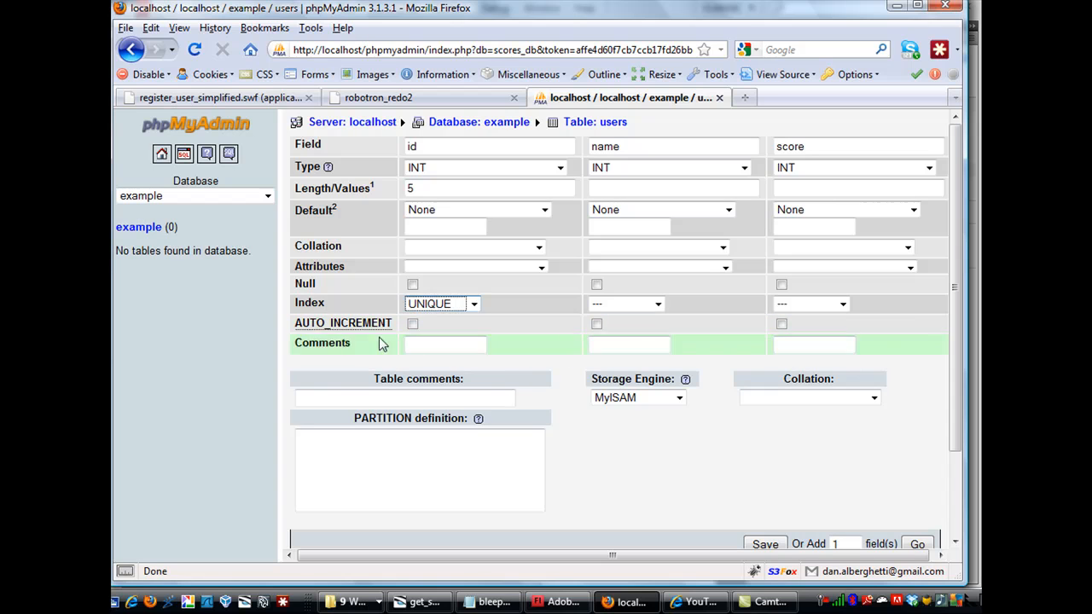
{"action": "left_click", "coordinate": [412, 325]}
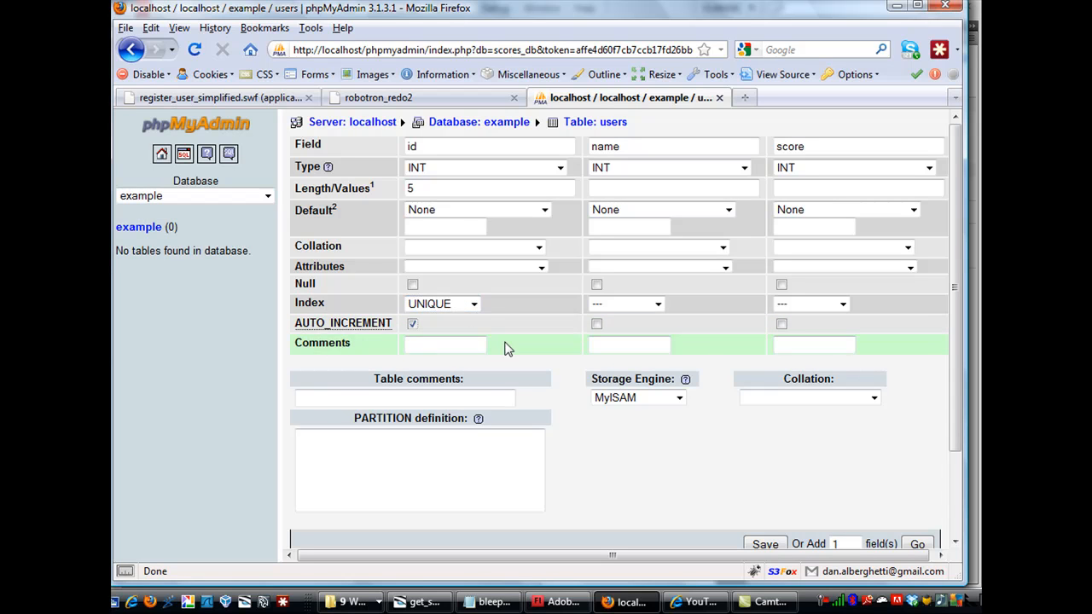
{"action": "left_click", "coordinate": [474, 305]}
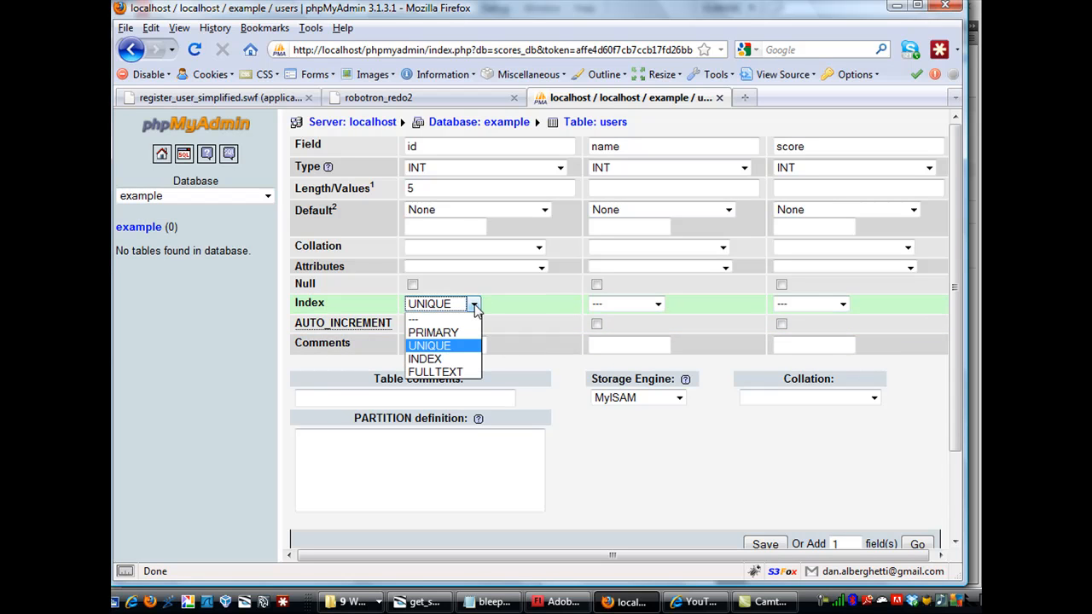
{"action": "left_click", "coordinate": [461, 348]}
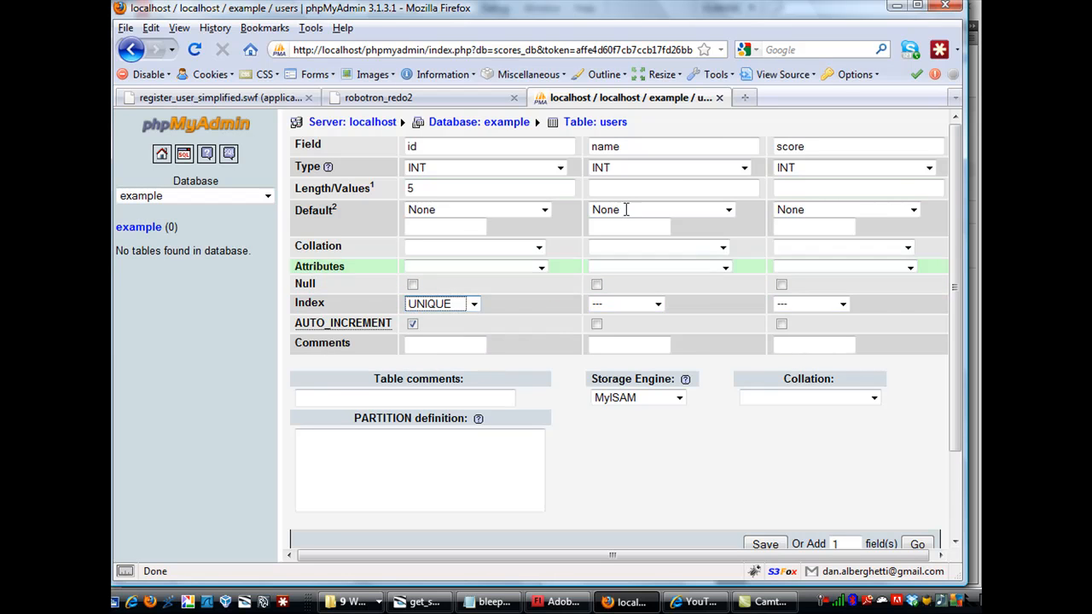
Set the name field's type to VARCHAR with a length of 3
{"action": "left_click", "coordinate": [744, 168]}
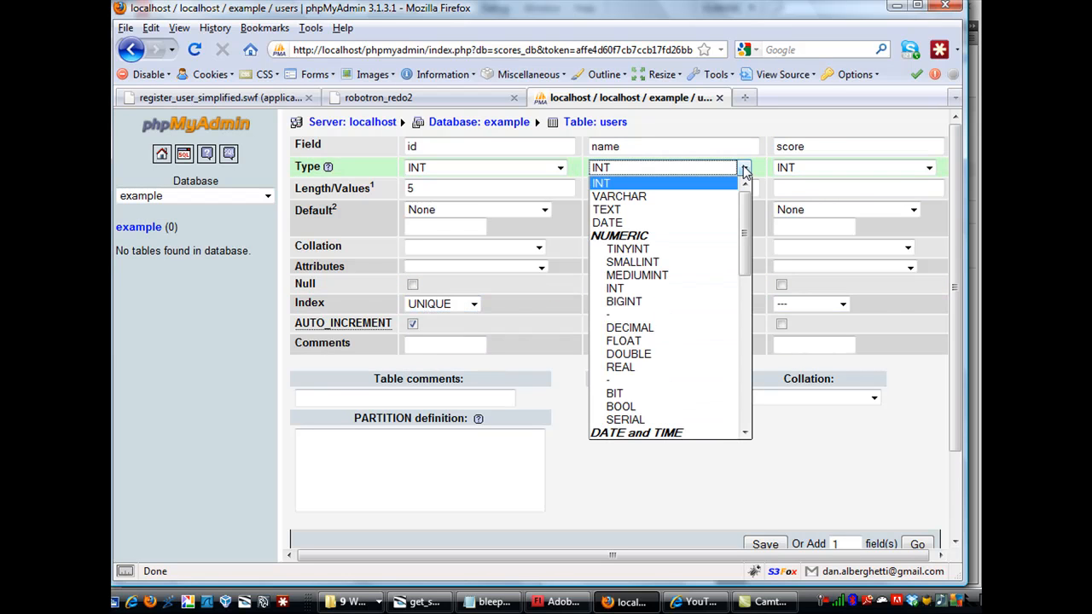
{"action": "left_click", "coordinate": [653, 198]}
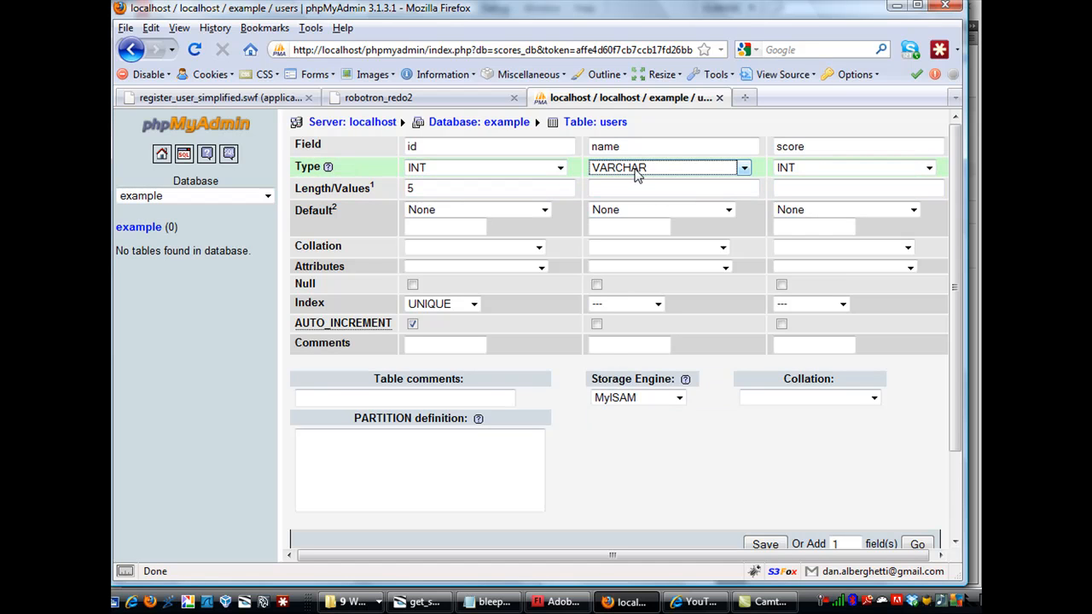
{"action": "left_click", "coordinate": [640, 187]}
{"action": "type", "text": "3"}
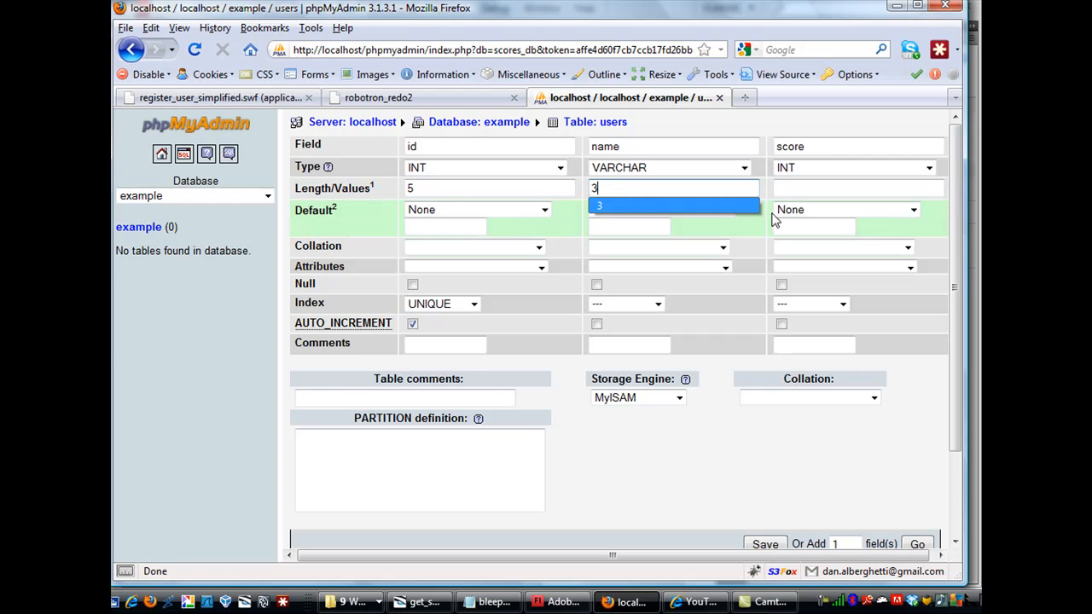
{"action": "left_click", "coordinate": [765, 187]}
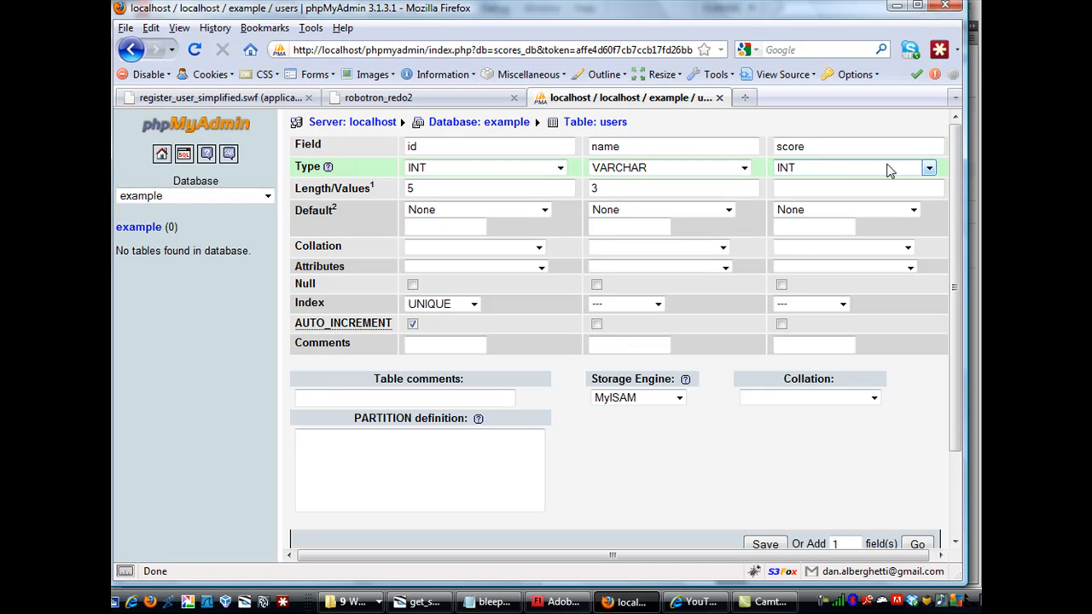
Set the score field's length to 7 and enter 0 as its default value
{"action": "left_click", "coordinate": [799, 188]}
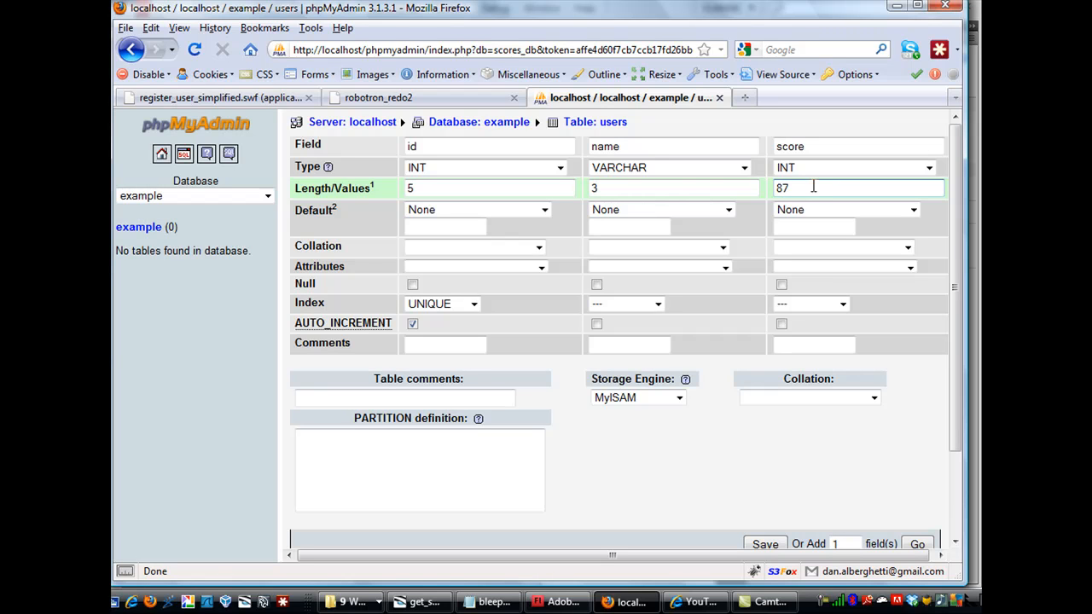
{"action": "key", "text": "BackSpace"}
{"action": "key", "text": "BackSpace"}
{"action": "type", "text": "7"}
{"action": "left_click", "coordinate": [907, 247]}
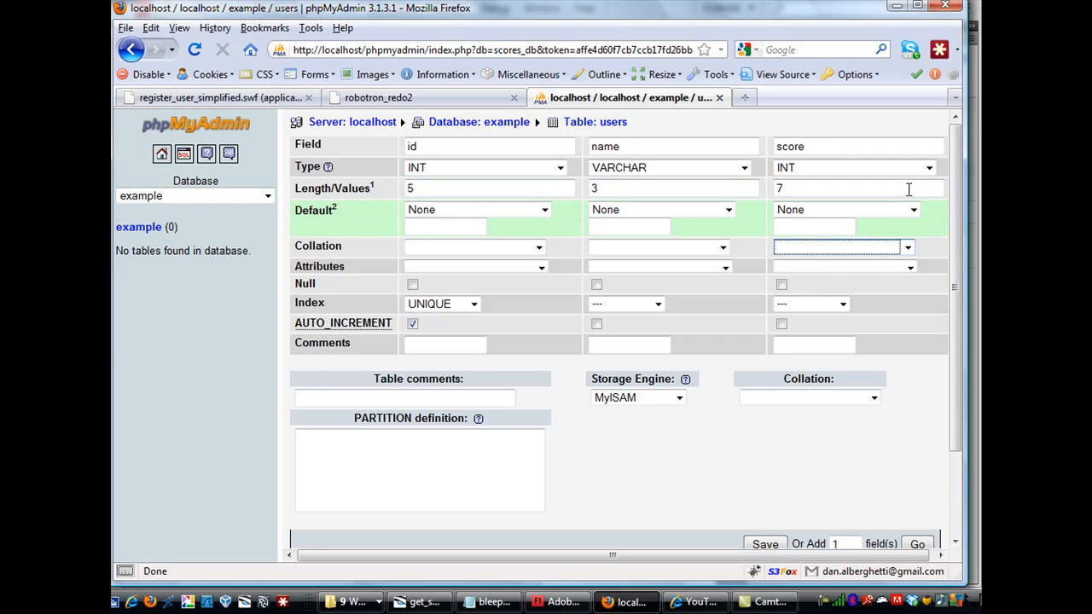
{"action": "left_click", "coordinate": [830, 226]}
{"action": "left_click", "coordinate": [808, 222]}
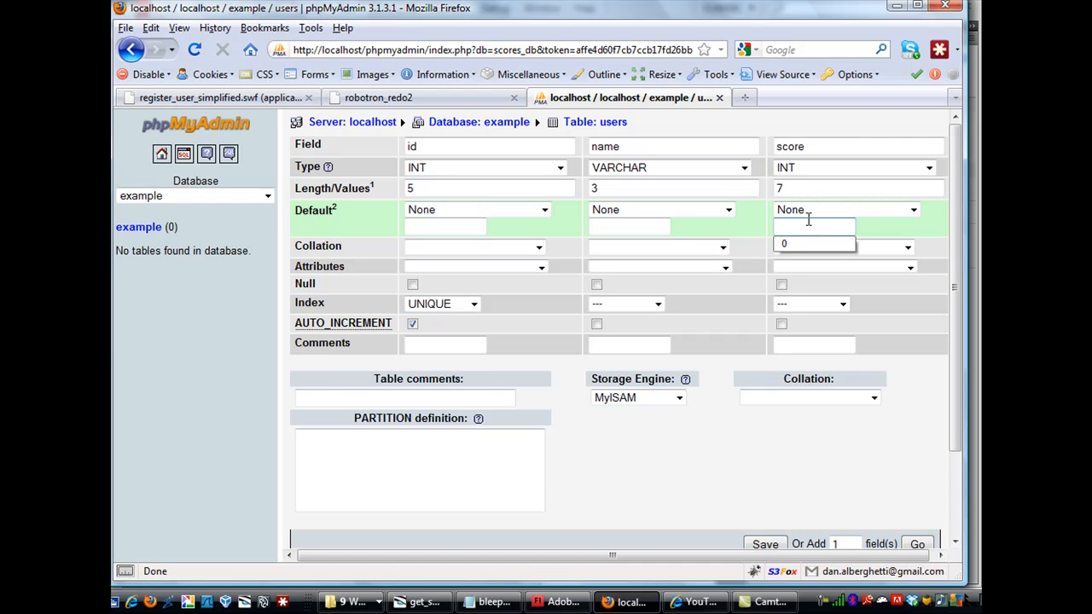
{"action": "left_click", "coordinate": [879, 224]}
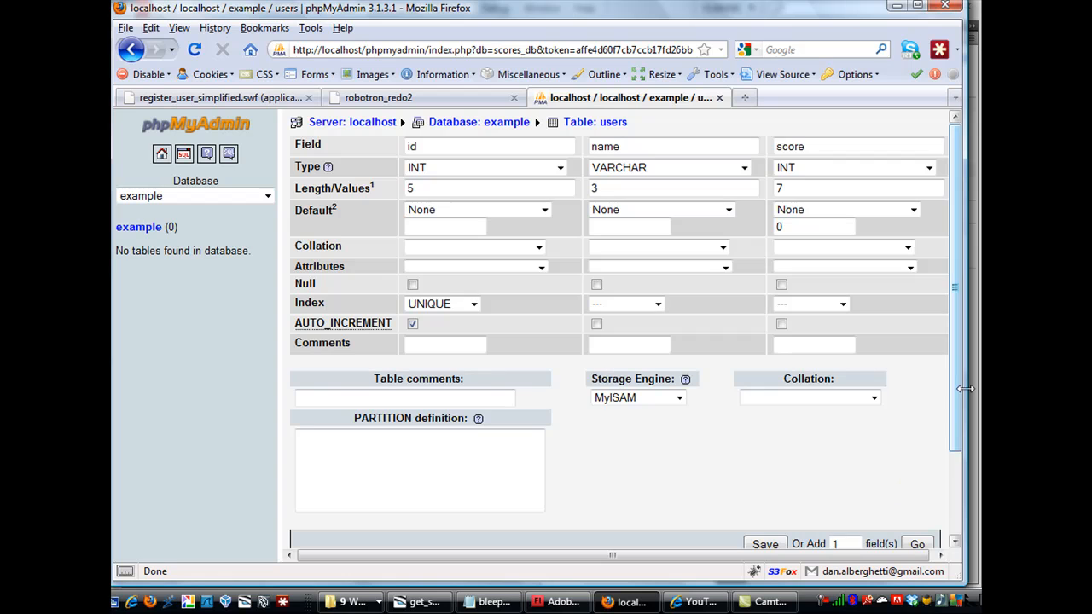
Save the users table definition
{"action": "scroll", "coordinate": [958, 390], "scroll_direction": "down", "scroll_amount": 1}
{"action": "left_click_drag", "start_coordinate": [957, 385], "coordinate": [957, 395]}
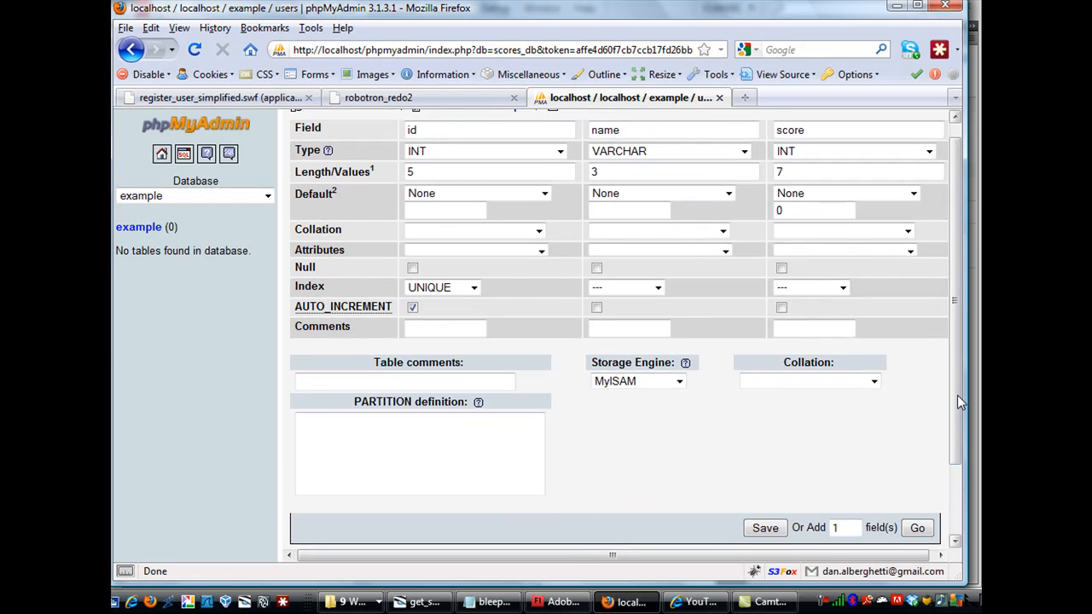
{"action": "left_click", "coordinate": [775, 532]}
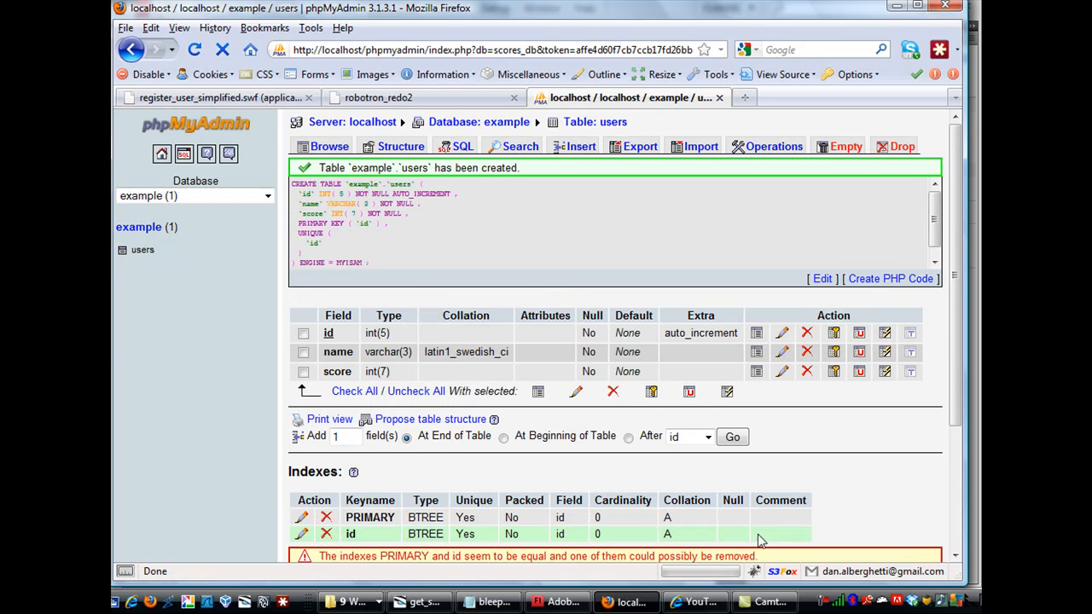
Review the new table's structure, then open the users table's form for inserting rows
{"action": "left_click_drag", "start_coordinate": [957, 245], "coordinate": [950, 313]}
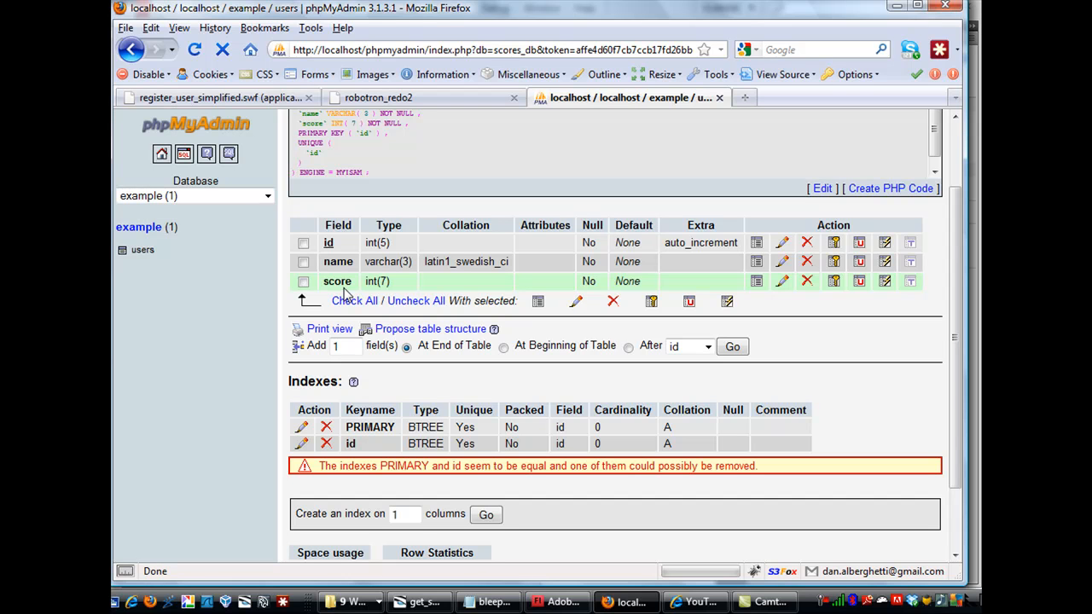
{"action": "scroll", "coordinate": [957, 260], "scroll_direction": "up", "scroll_amount": 1}
{"action": "scroll", "coordinate": [958, 260], "scroll_direction": "up", "scroll_amount": 1}
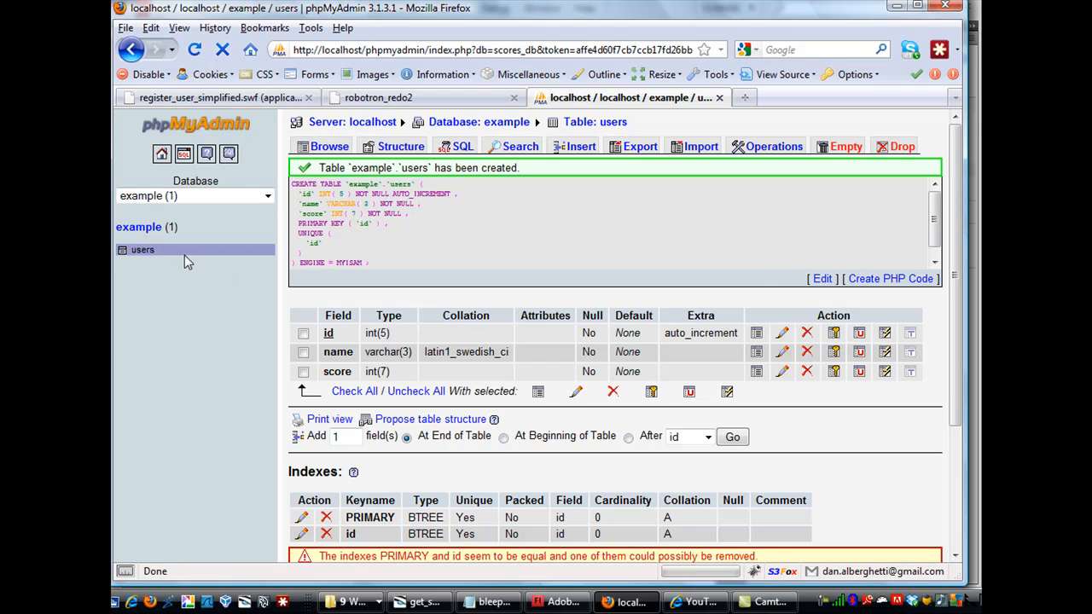
{"action": "left_click", "coordinate": [137, 255]}
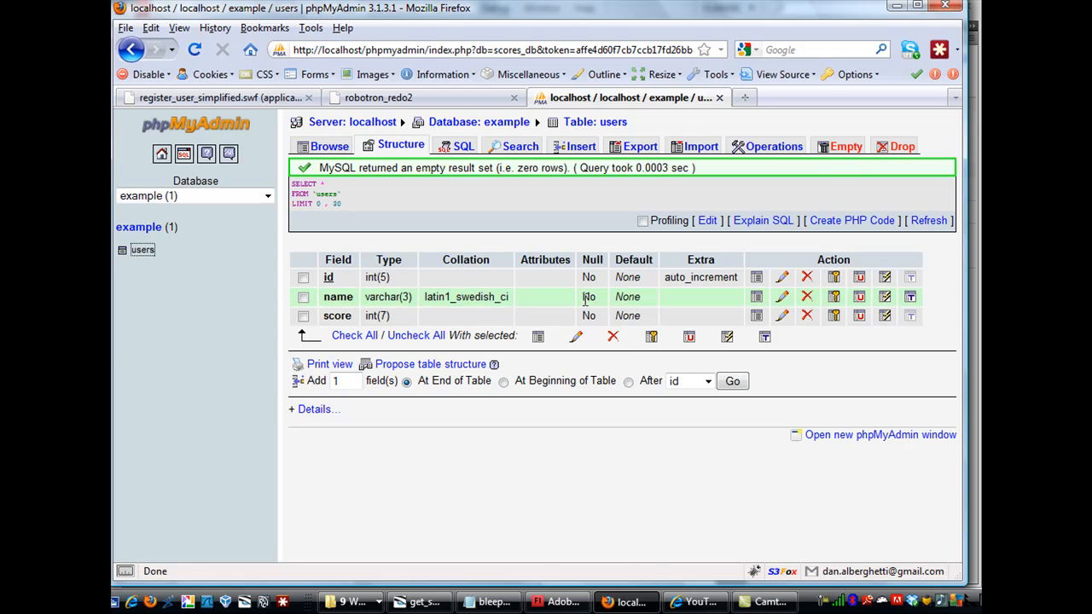
{"action": "left_click", "coordinate": [579, 146]}
{"action": "left_click", "coordinate": [578, 147]}
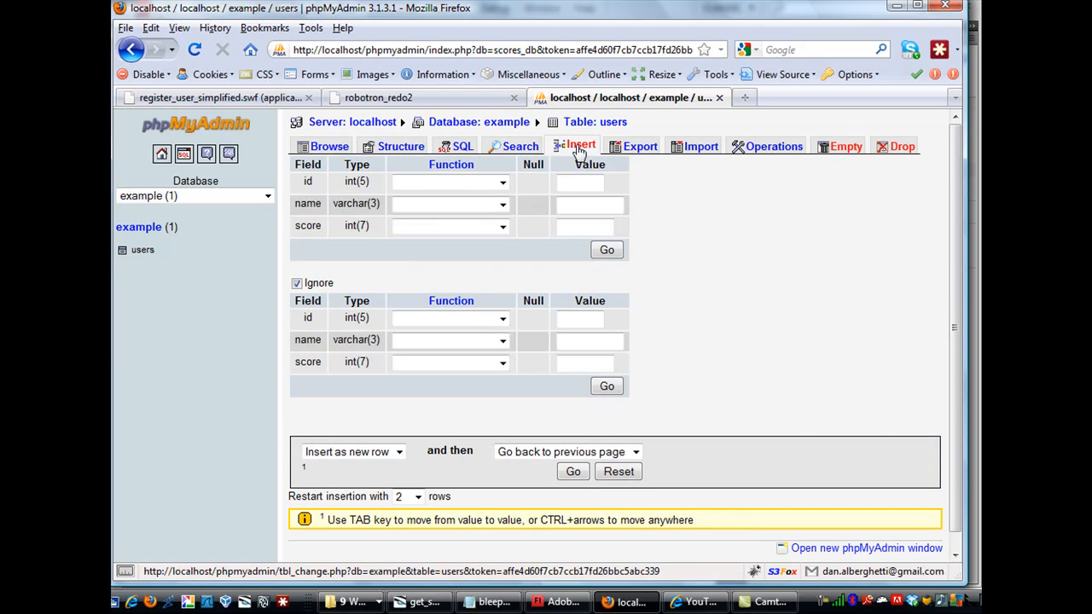
Insert a row with id 1, name tst and score 487847, and display the users table's rows
{"action": "left_click", "coordinate": [463, 183]}
{"action": "left_click", "coordinate": [460, 186]}
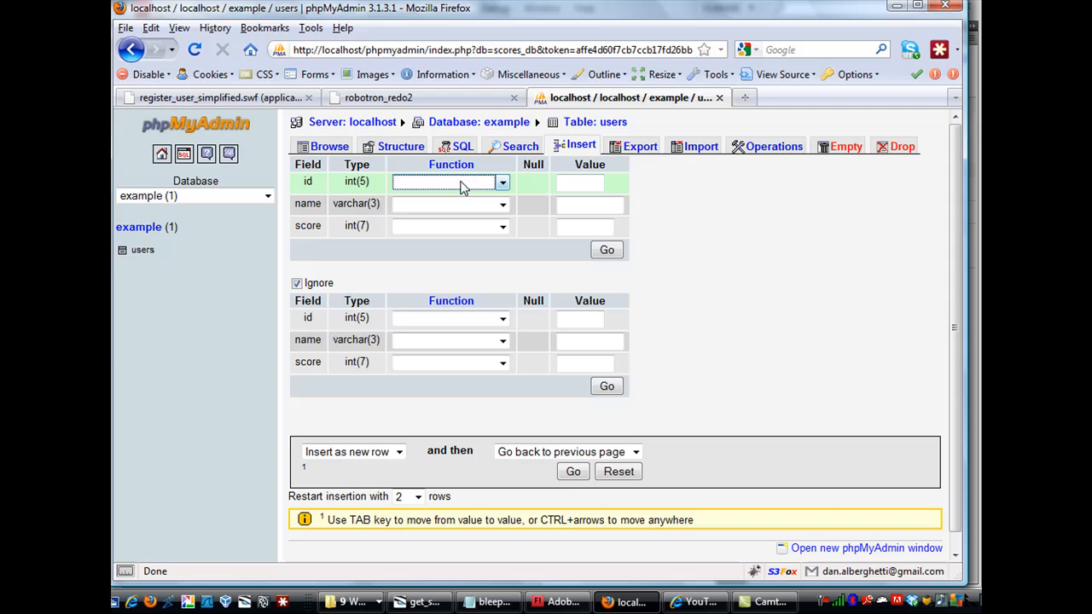
{"action": "left_click", "coordinate": [578, 185]}
{"action": "type", "text": "1"}
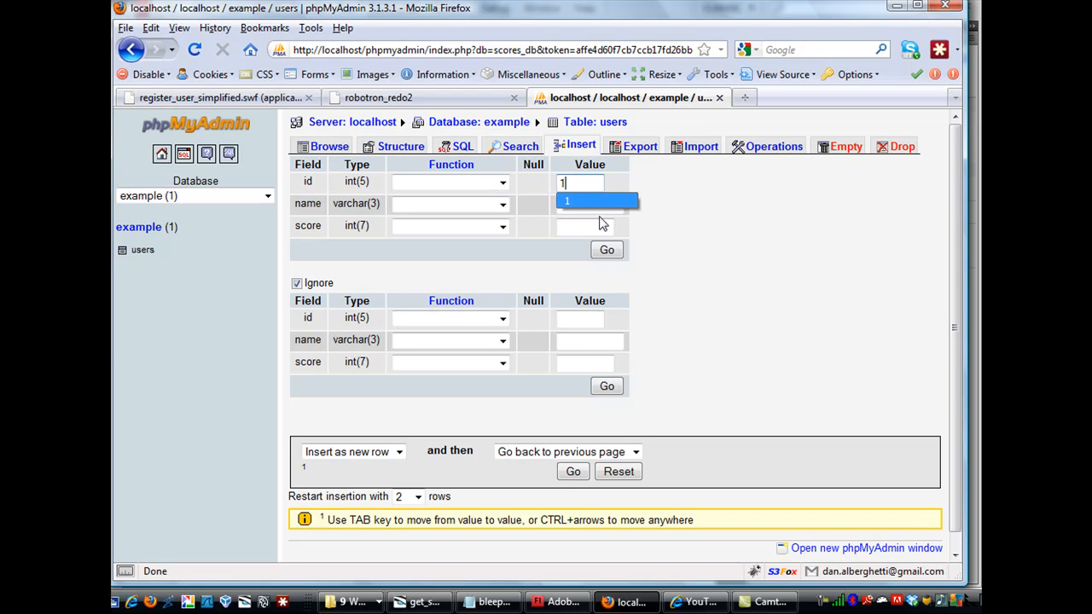
{"action": "left_click", "coordinate": [587, 206]}
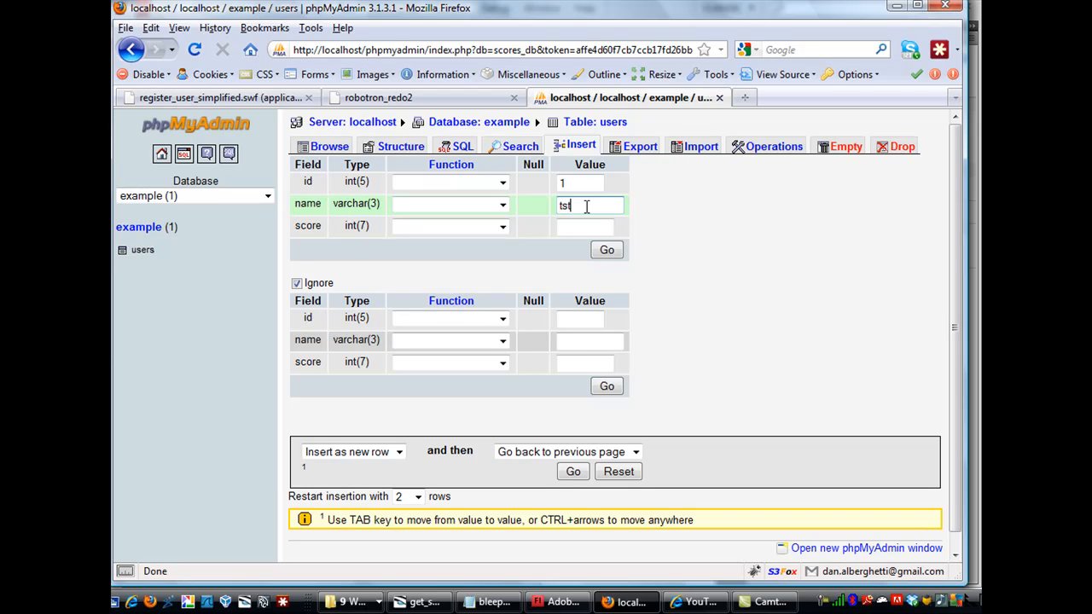
{"action": "type", "text": "tst"}
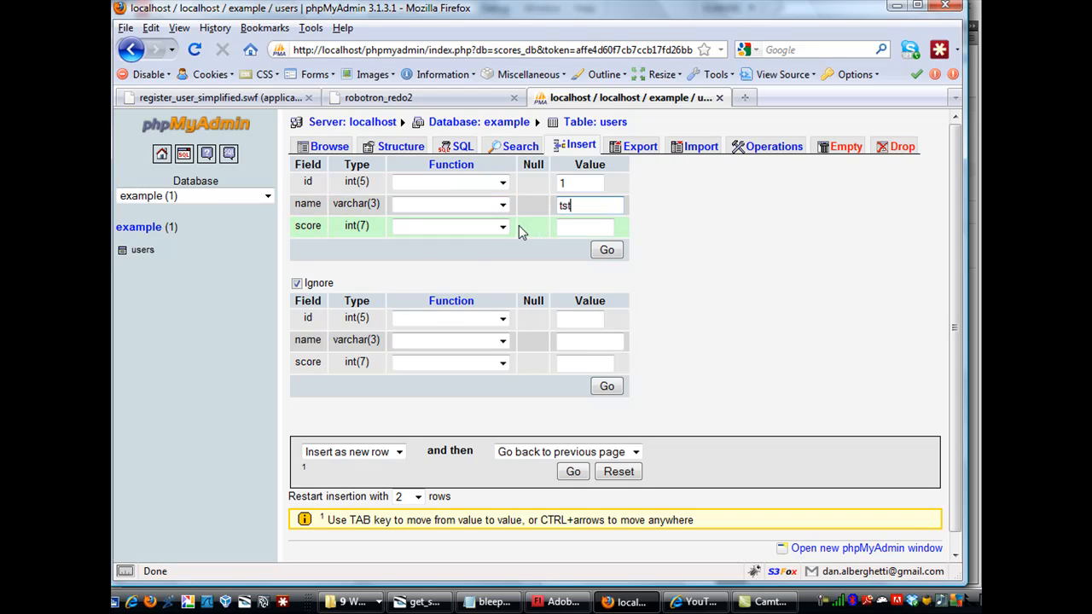
{"action": "left_click", "coordinate": [569, 226]}
{"action": "type", "text": "487847"}
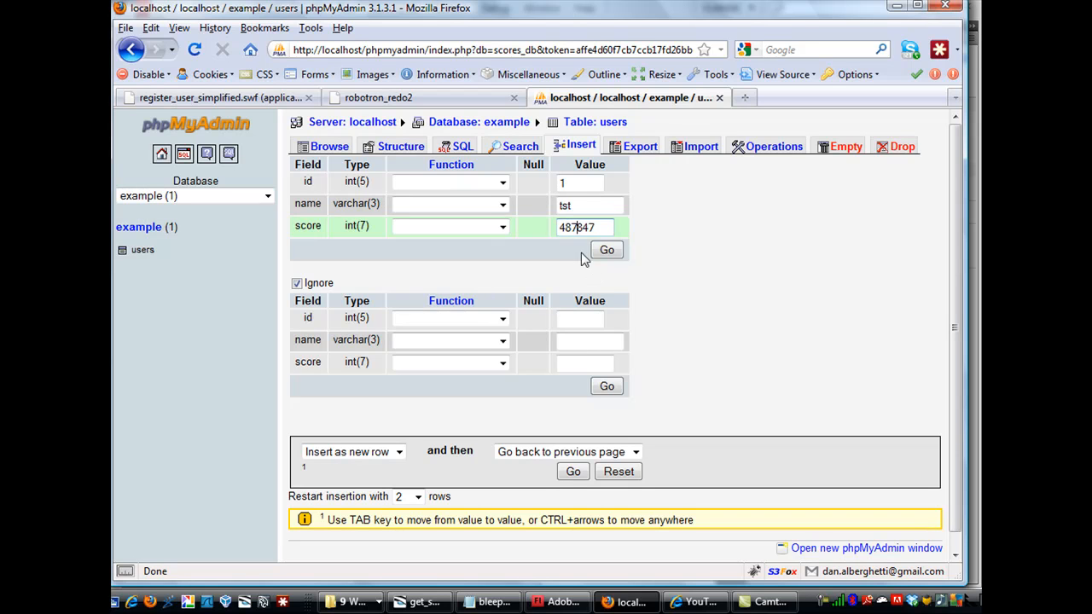
{"action": "left_click", "coordinate": [607, 251]}
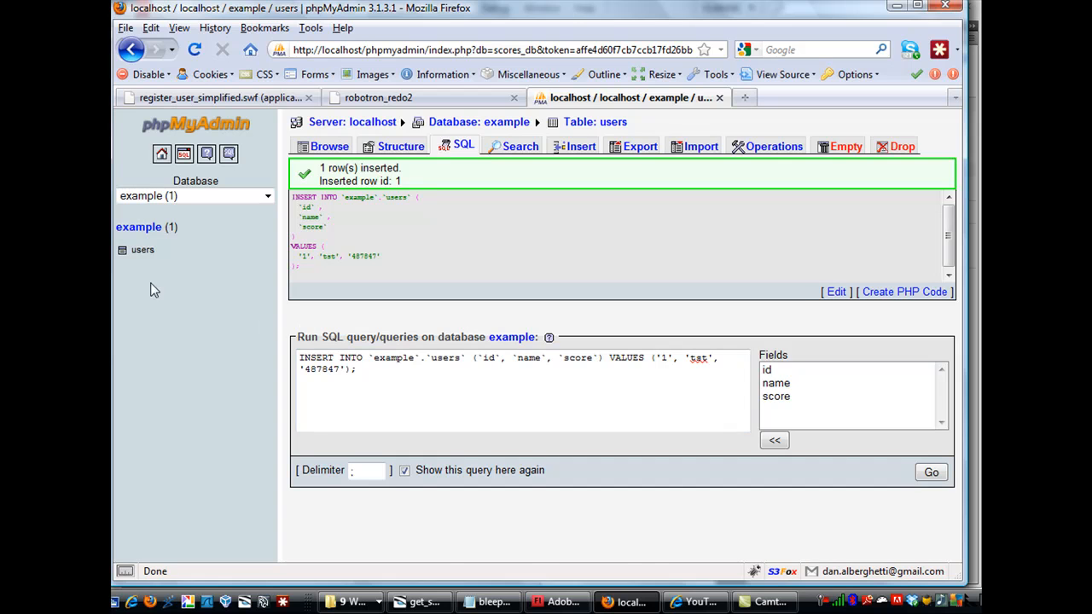
{"action": "left_click", "coordinate": [143, 253]}
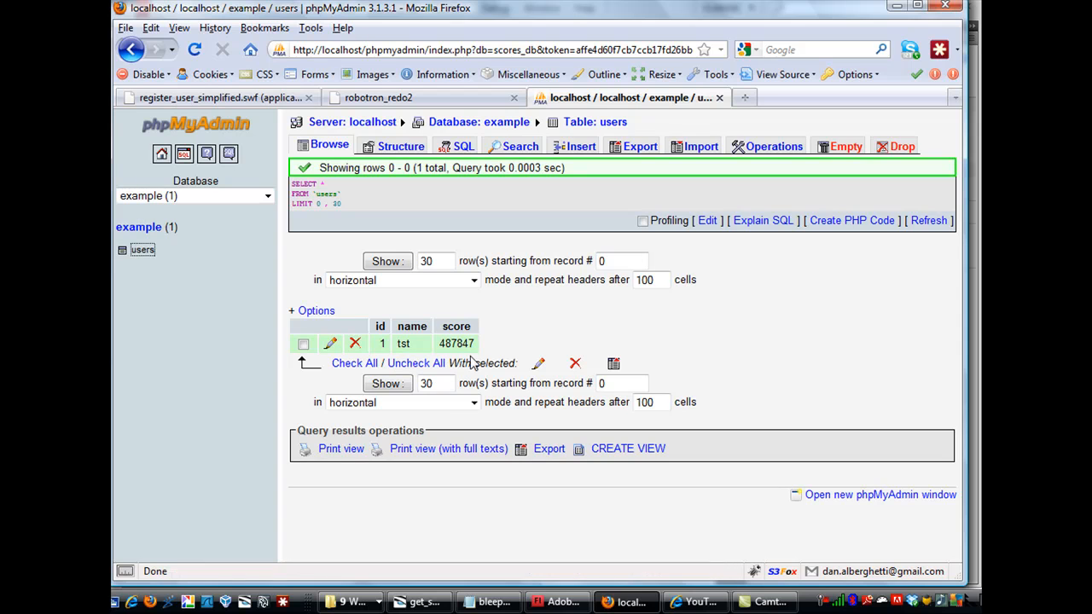
Insert another row into the users table with id 2, name zed and score 444, and display the table's rows
{"action": "left_click", "coordinate": [578, 146]}
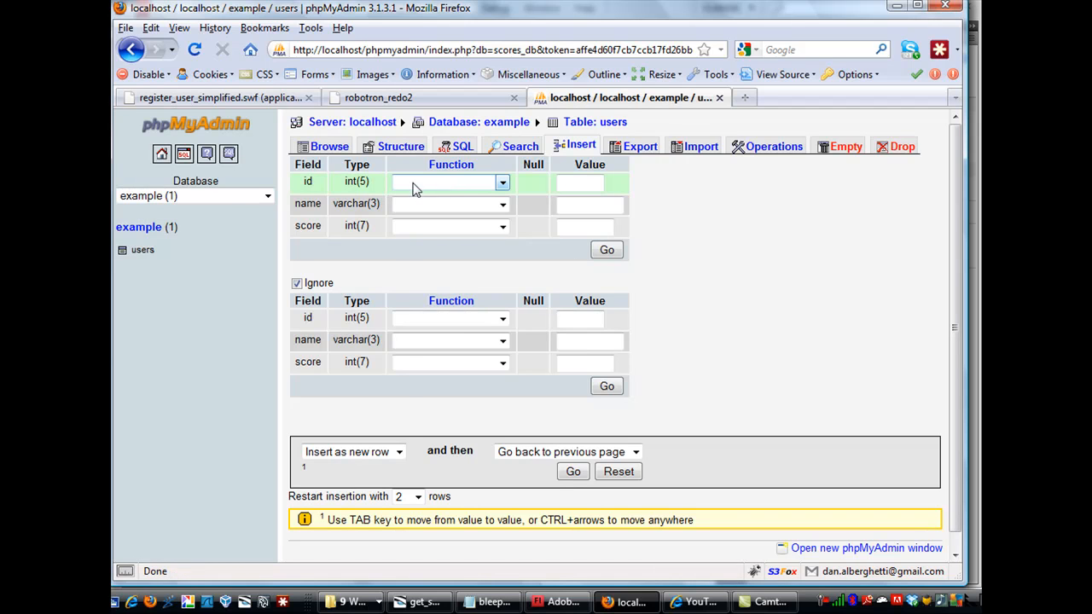
{"action": "left_click", "coordinate": [447, 183]}
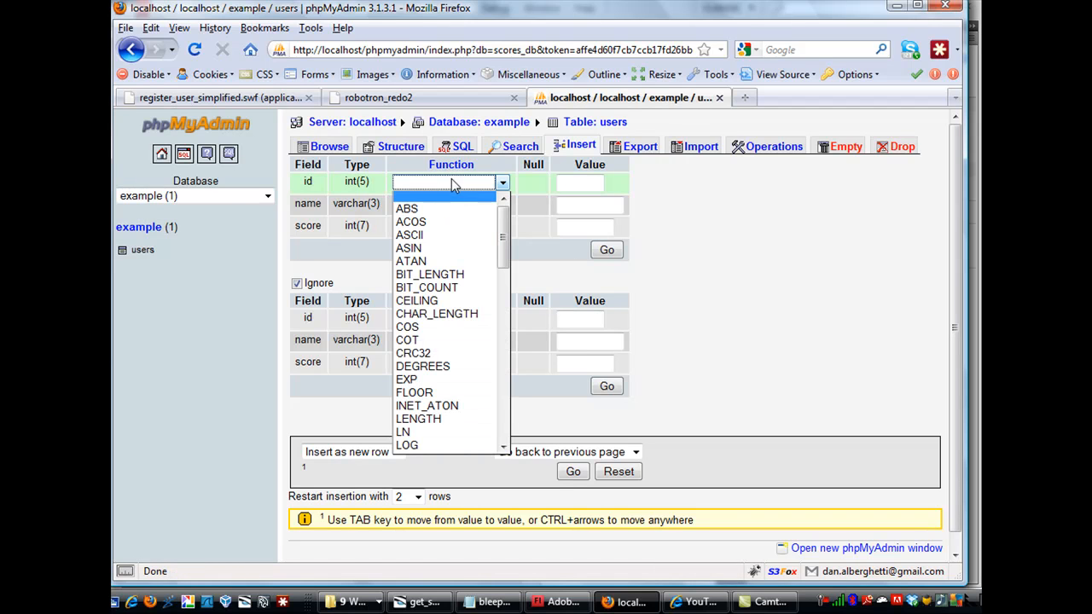
{"action": "left_click", "coordinate": [562, 180]}
{"action": "type", "text": "2"}
{"action": "left_click", "coordinate": [598, 207]}
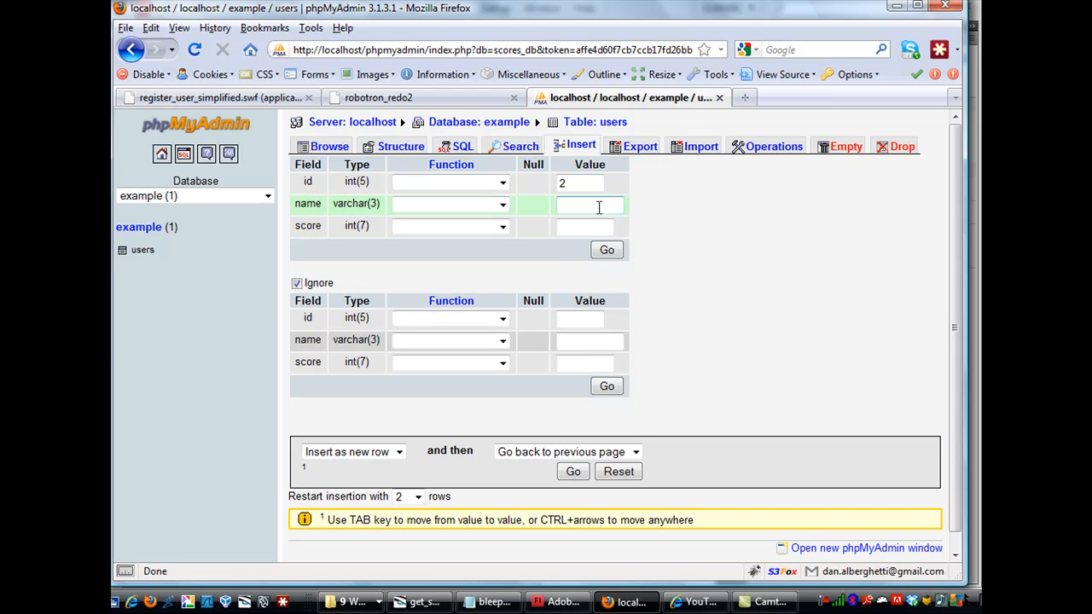
{"action": "key", "text": "BackSpace"}
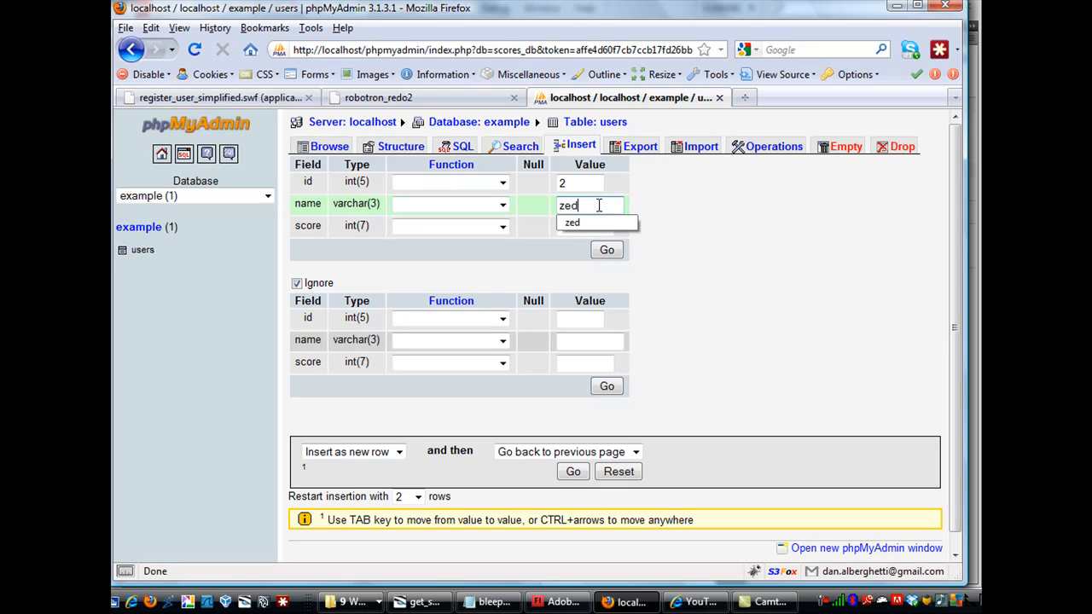
{"action": "left_click", "coordinate": [703, 238]}
{"action": "left_click", "coordinate": [569, 227]}
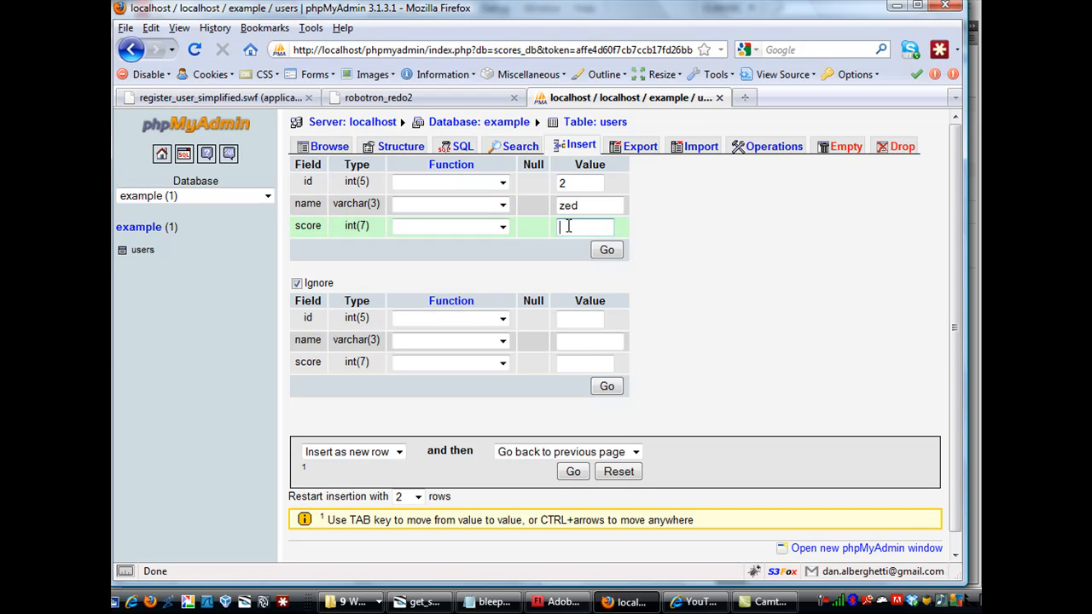
{"action": "type", "text": "444"}
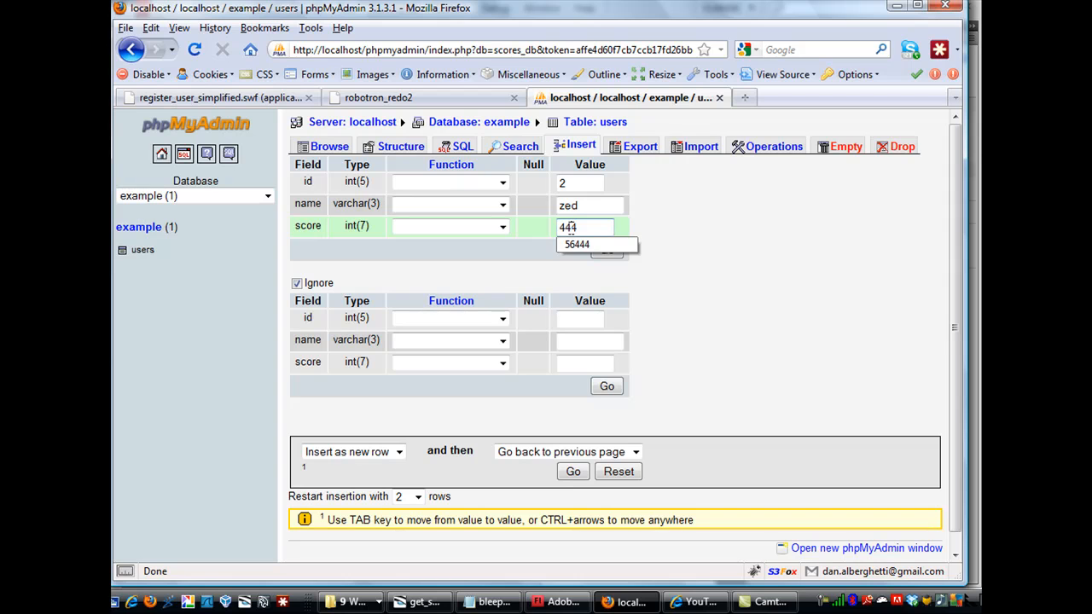
{"action": "left_click", "coordinate": [693, 226]}
{"action": "left_click", "coordinate": [608, 250]}
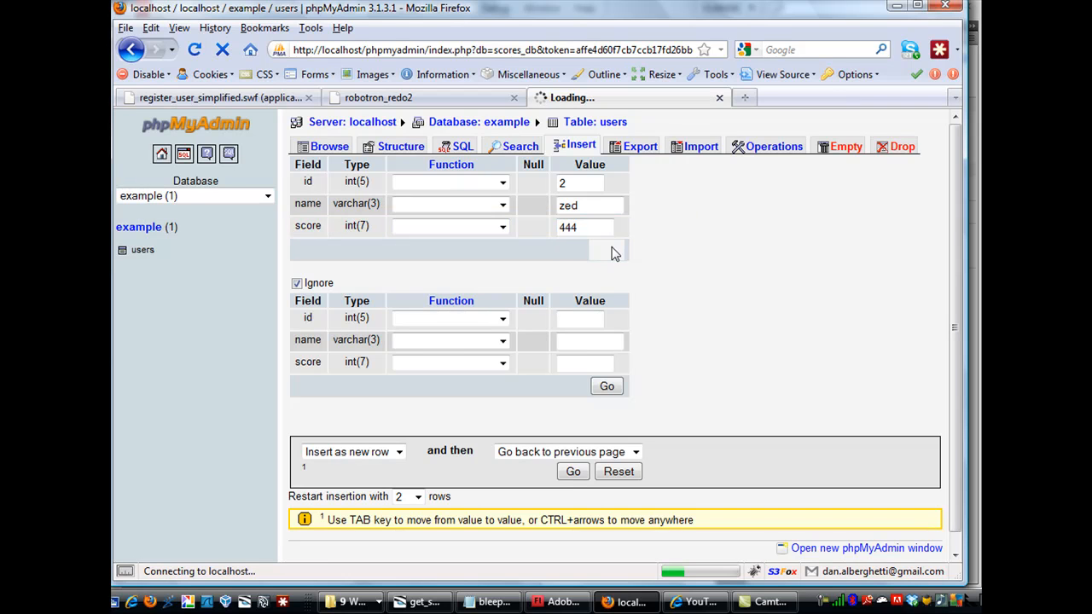
{"action": "left_click", "coordinate": [141, 251]}
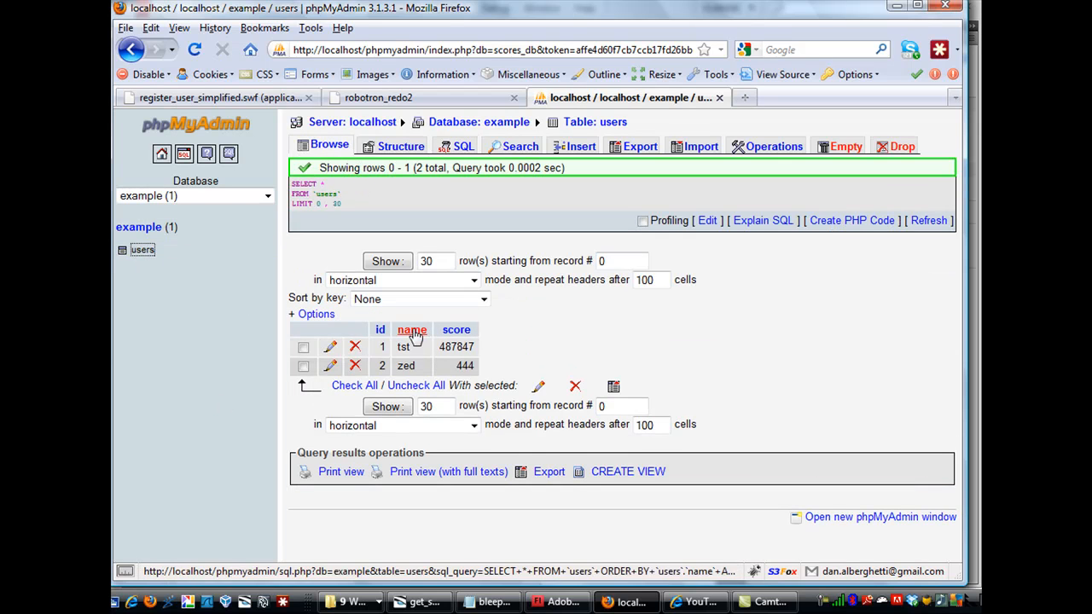